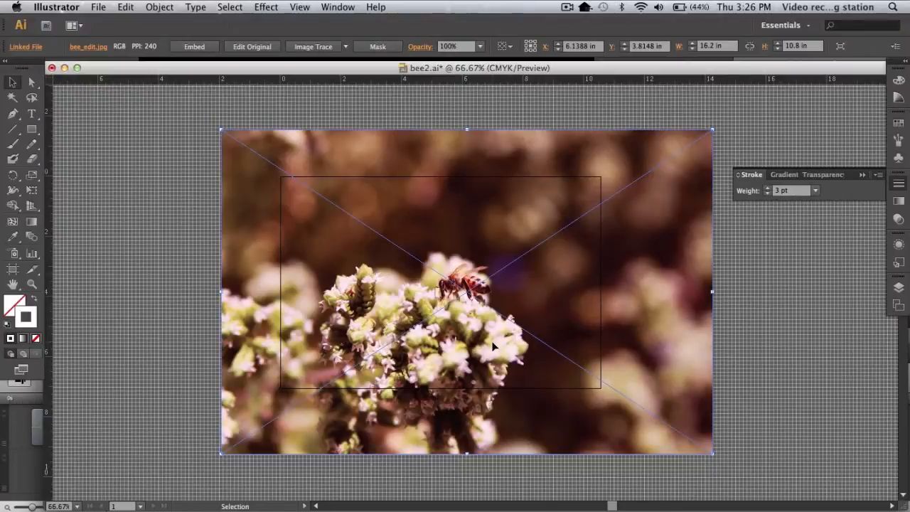
# Step: Nudge the placed bee photo slightly to the right on the artboard
pyautogui.moveTo(489, 349)
pyautogui.mouseDown()
pyautogui.moveTo(472, 348)
pyautogui.moveTo(511, 348)
pyautogui.mouseUp()
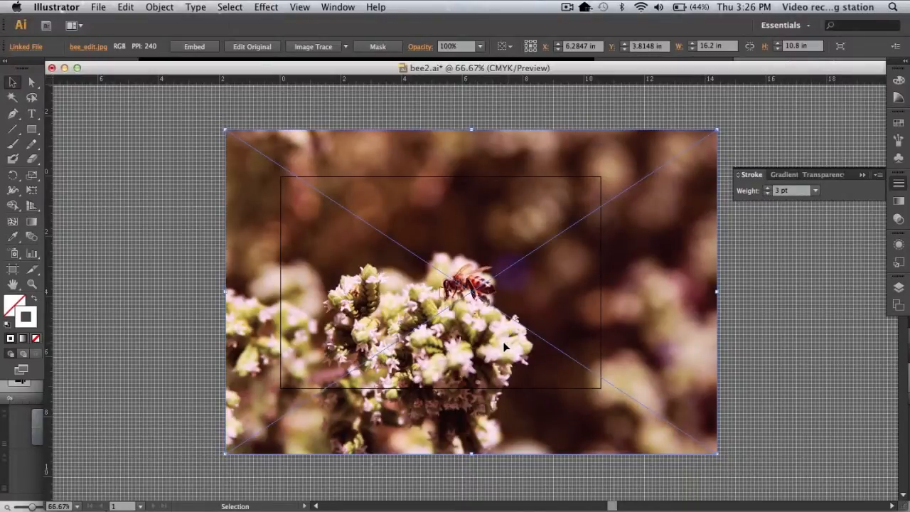
# Step: Draw a rectangle over the photo framing the bee and the flower cluster
pyautogui.click(32, 129)
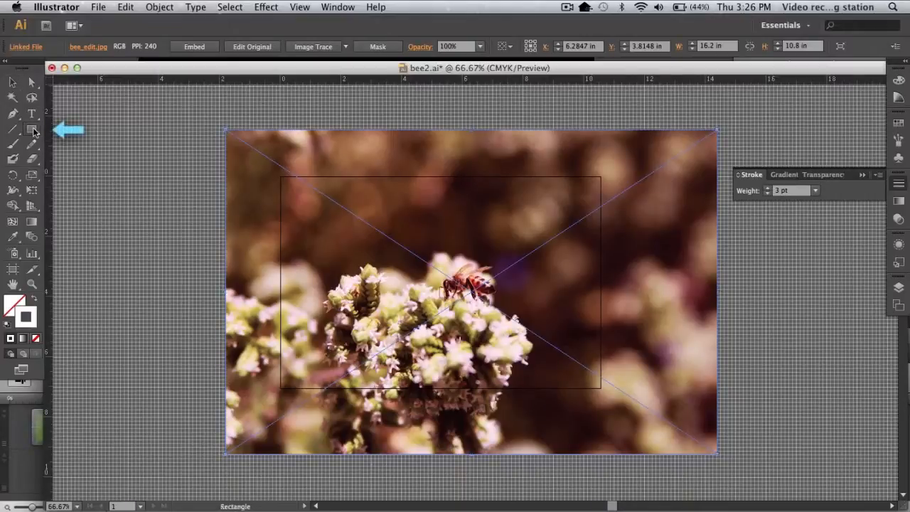
pyautogui.moveTo(297, 193); pyautogui.dragTo(580, 367)
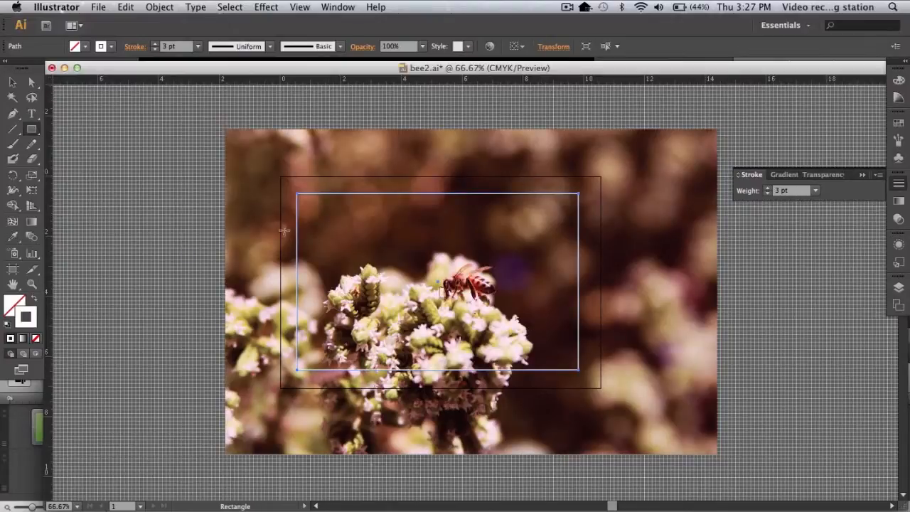
# Step: Select the bee photo and the framing rectangle together with the Selection tool
pyautogui.click(13, 83)
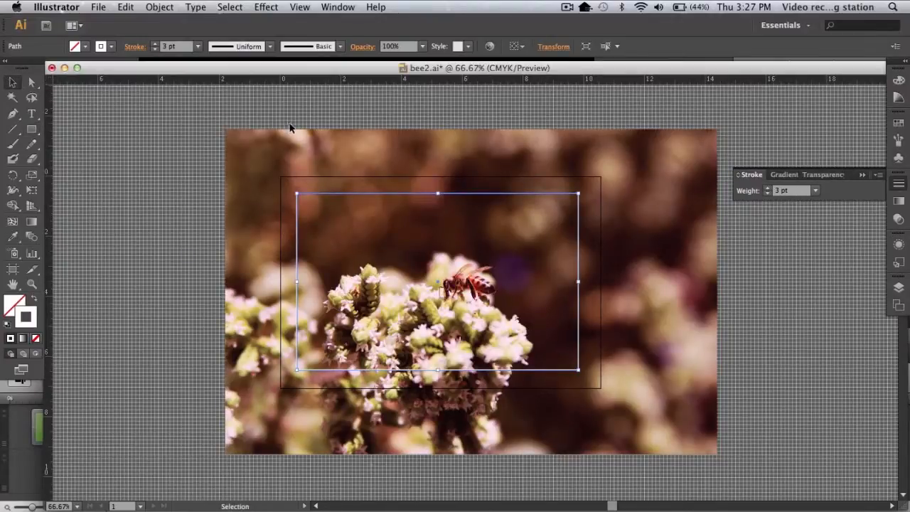
pyautogui.click(327, 153)
pyautogui.keyDown('shift'); pyautogui.click(368, 195); pyautogui.keyUp('shift')
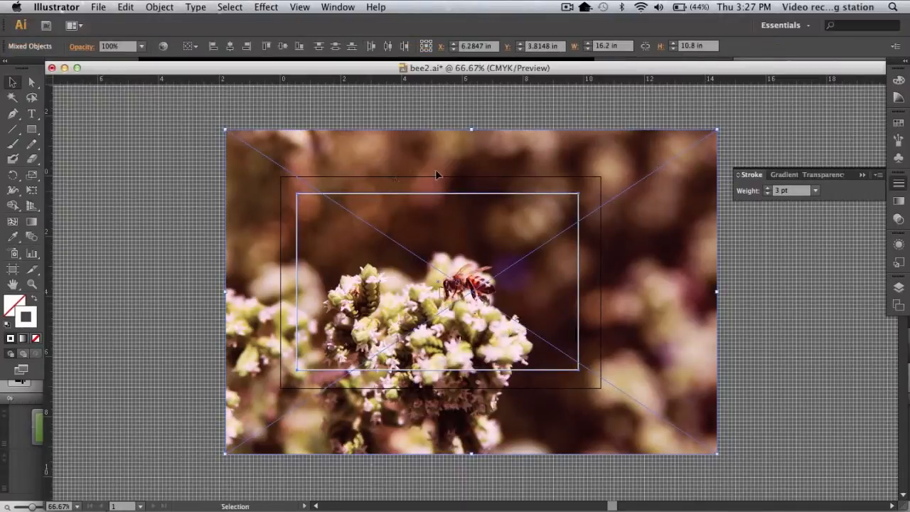
pyautogui.click(415, 112)
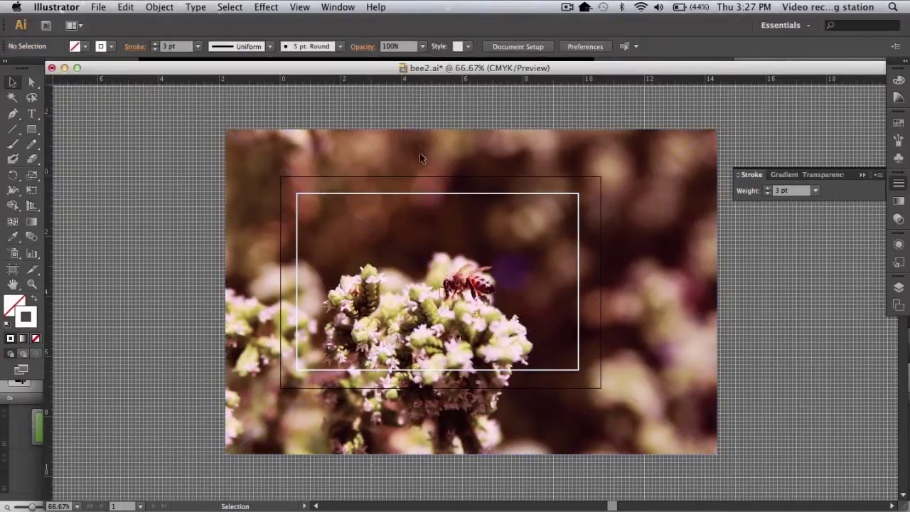
pyautogui.click(428, 235)
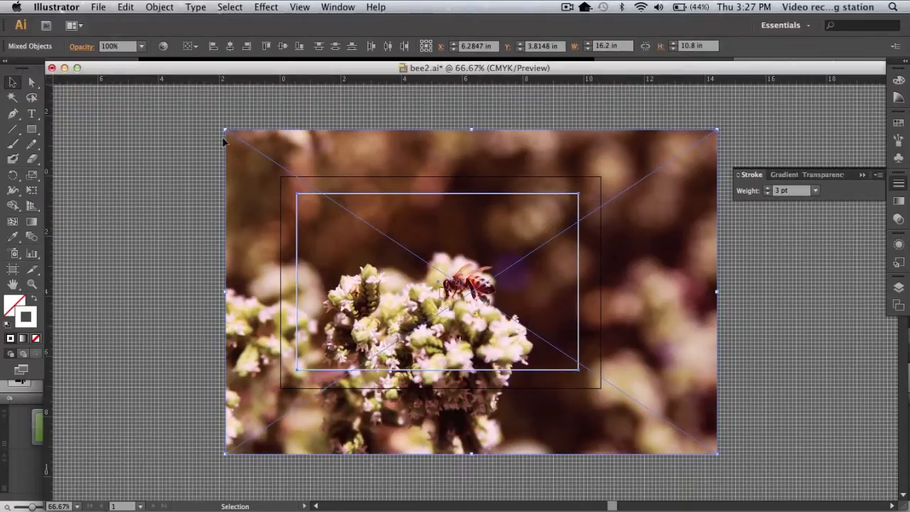
pyautogui.click(159, 7)
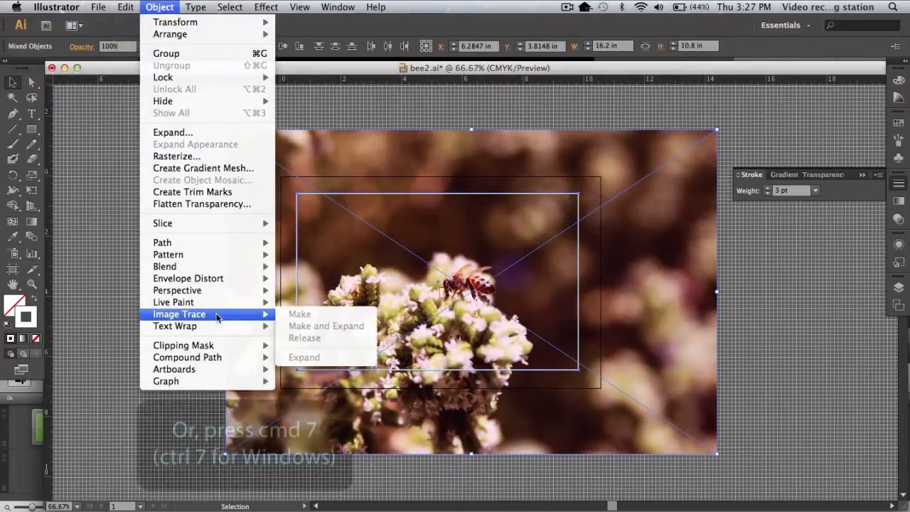
# Step: Make a clipping mask cropping the photo to the rectangle, then deselect the clip group
pyautogui.moveTo(184, 345)
pyautogui.click(299, 346)
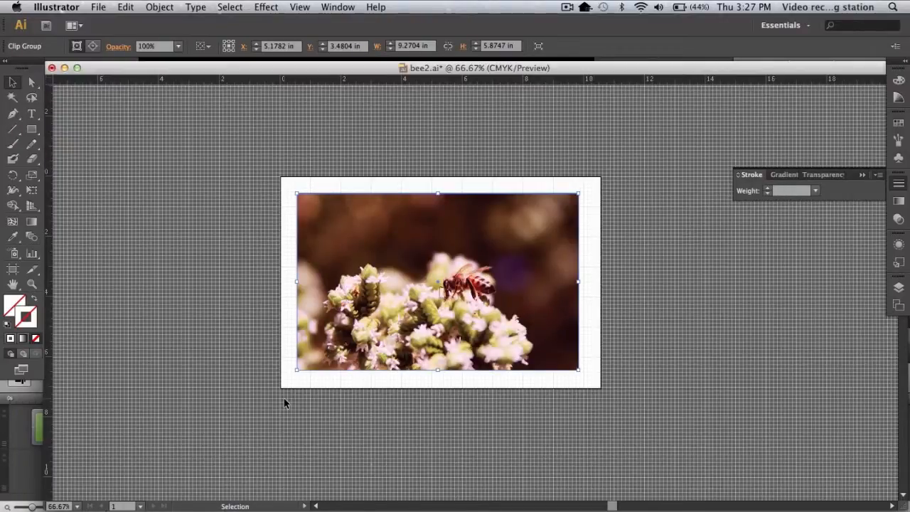
pyautogui.click(313, 388)
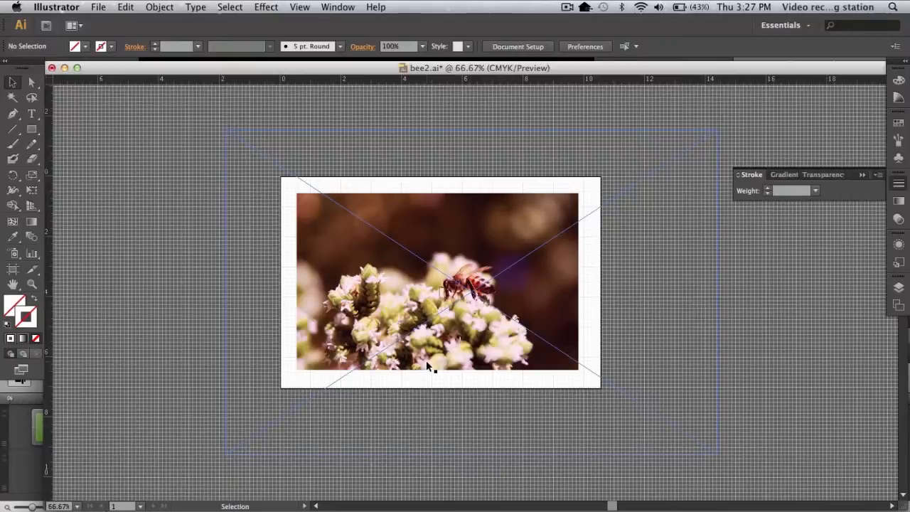
# Step: Enter the clip group and slide the bee photo within the mask
pyautogui.click(426, 360)
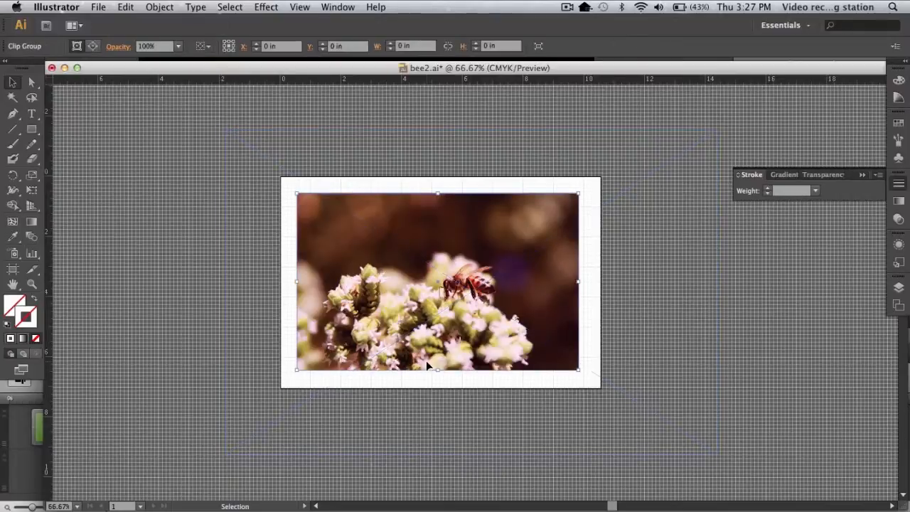
pyautogui.doubleClick(426, 360)
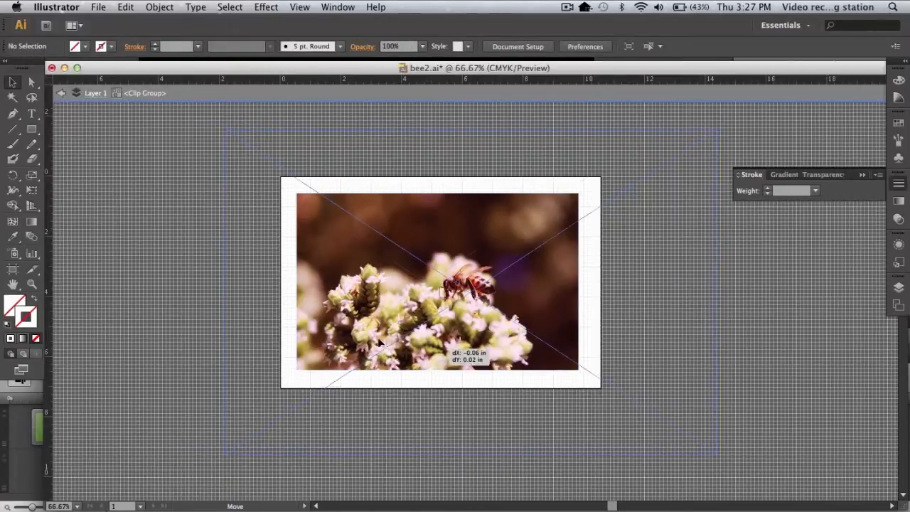
pyautogui.moveTo(441, 355)
pyautogui.mouseDown()
pyautogui.moveTo(448, 329)
pyautogui.moveTo(459, 331)
pyautogui.mouseUp()
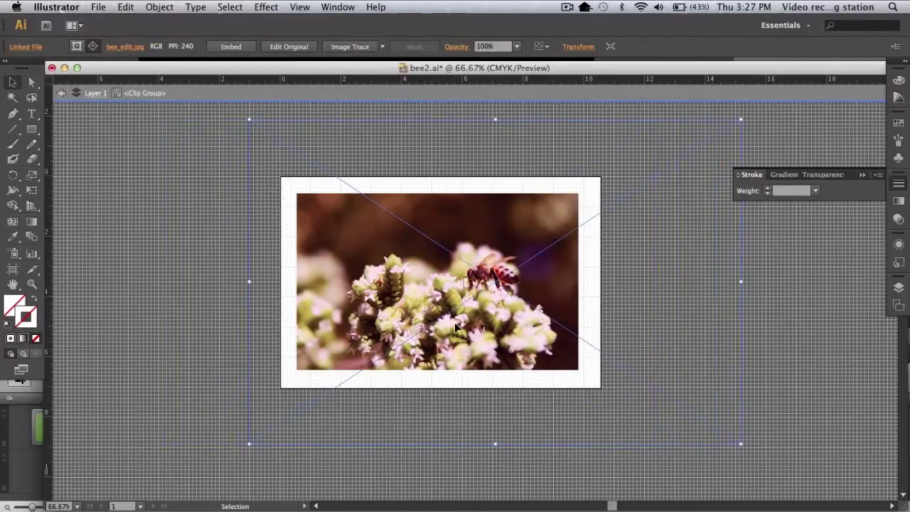
# Step: Pull the crop rectangle's top and bottom edges inward into a shorter strip
pyautogui.click(409, 198)
pyautogui.moveTo(438, 193); pyautogui.dragTo(438, 213)
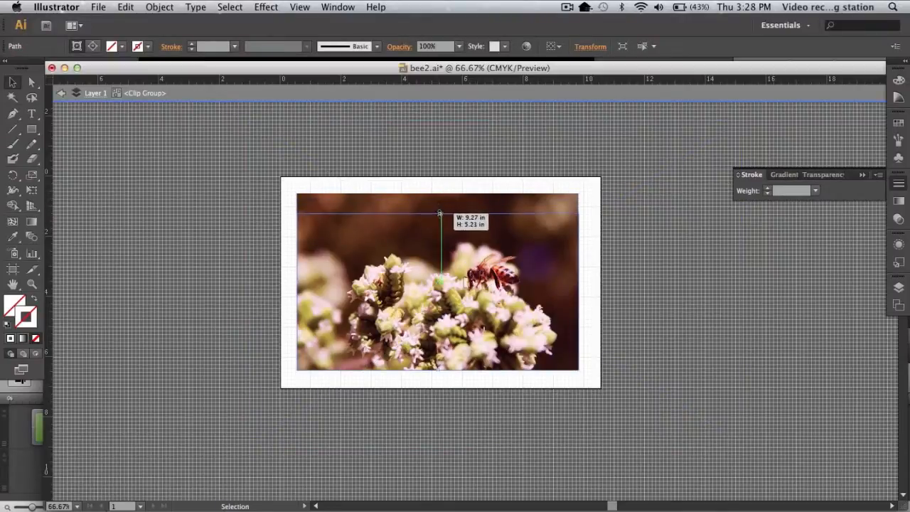
pyautogui.moveTo(438, 369); pyautogui.dragTo(437, 331)
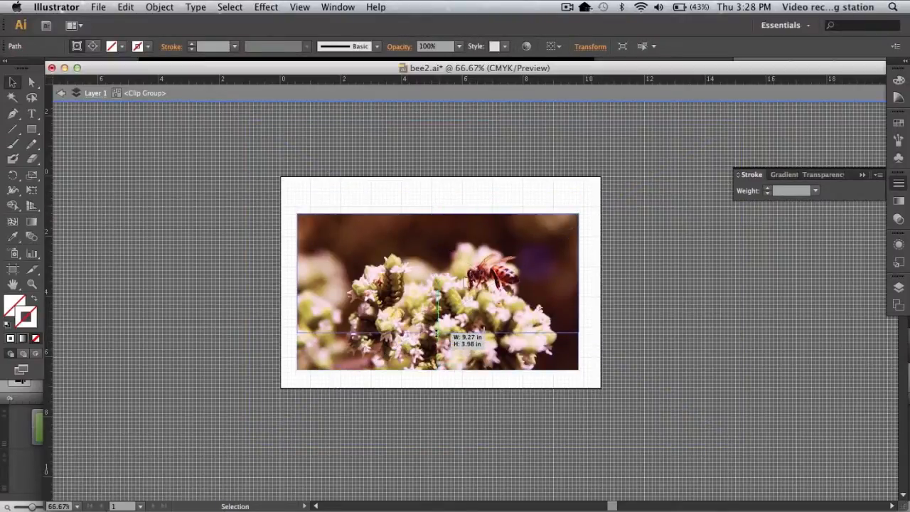
pyautogui.click(160, 7)
# Step: Release the clipping mask so the full photo shows beside the separate rectangle
pyautogui.moveTo(183, 346)
pyautogui.click(305, 357)
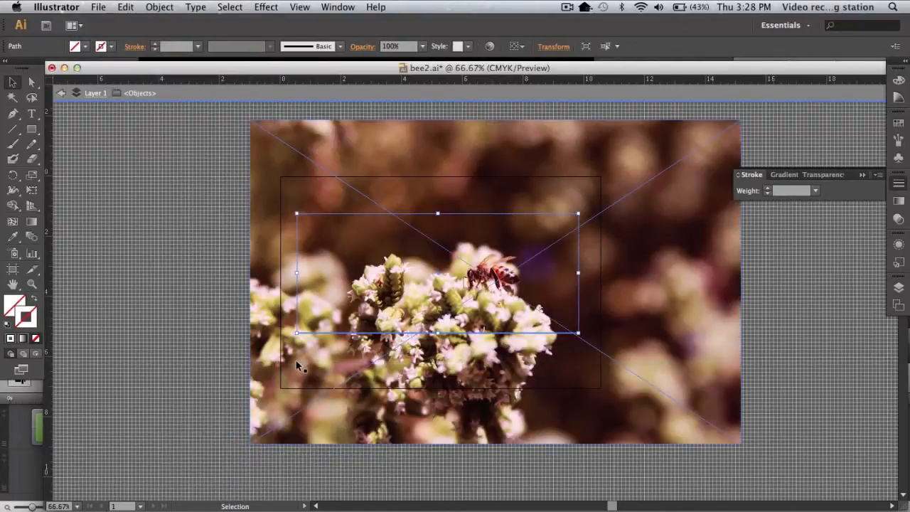